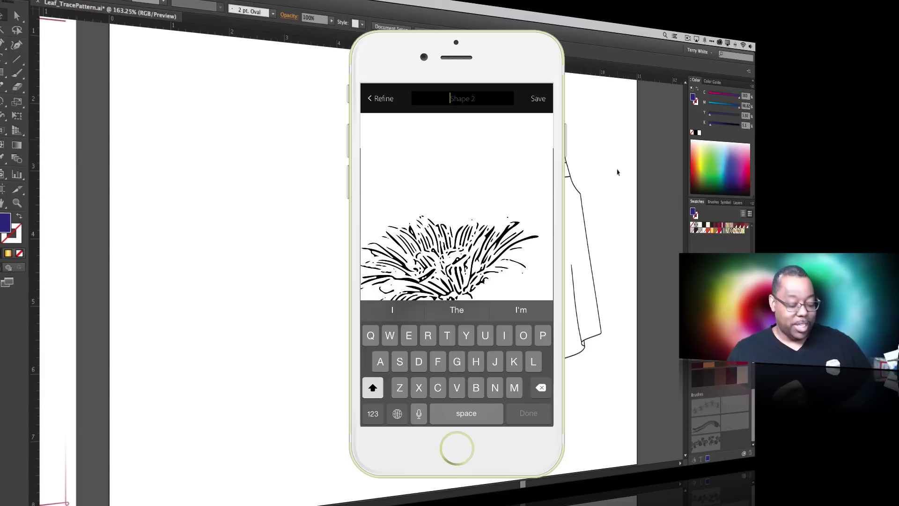
Step: Enter 'Flower' as the captured shape's name in Adobe Shape
text(Flo)
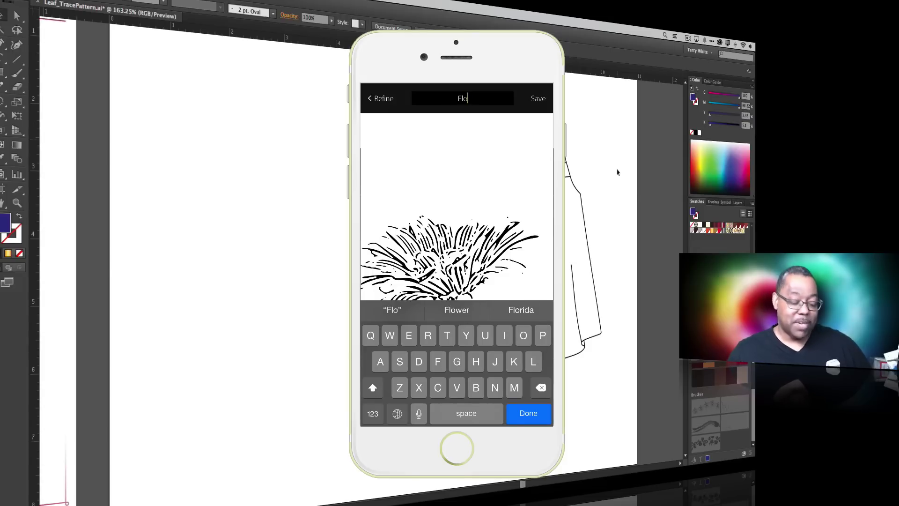
text(wer)
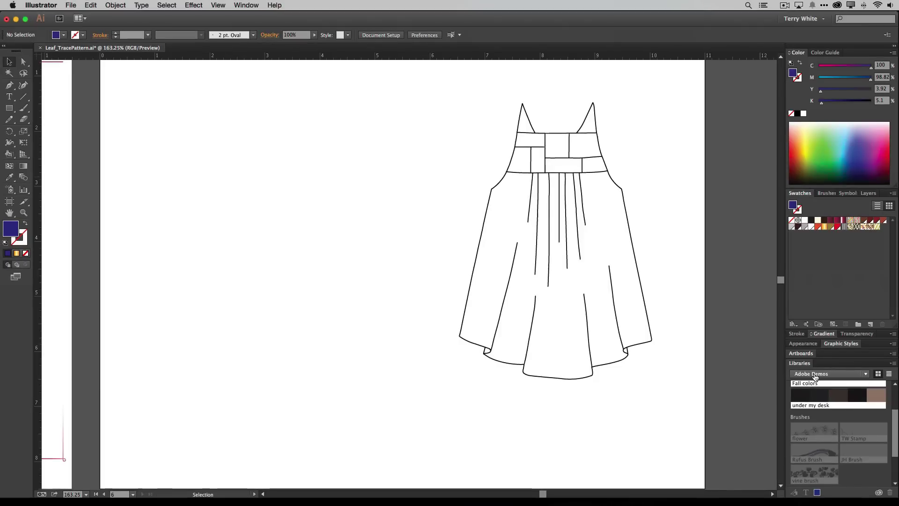
Step: Scroll the Libraries panel down to the Flower graphic's thumbnail
scroll(825, 445, down, 3)
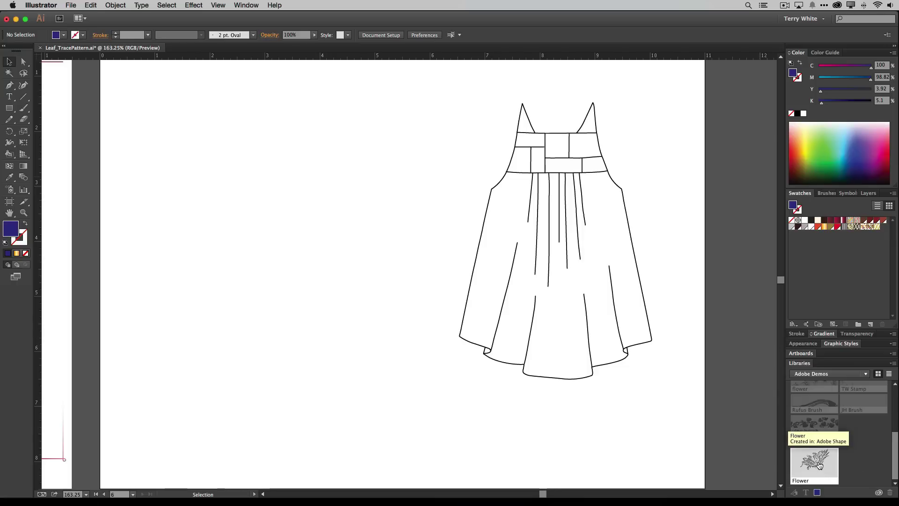
Step: Drag the Flower graphic onto the artboard and scale it down beside the dress
drag(819, 465, 305, 297)
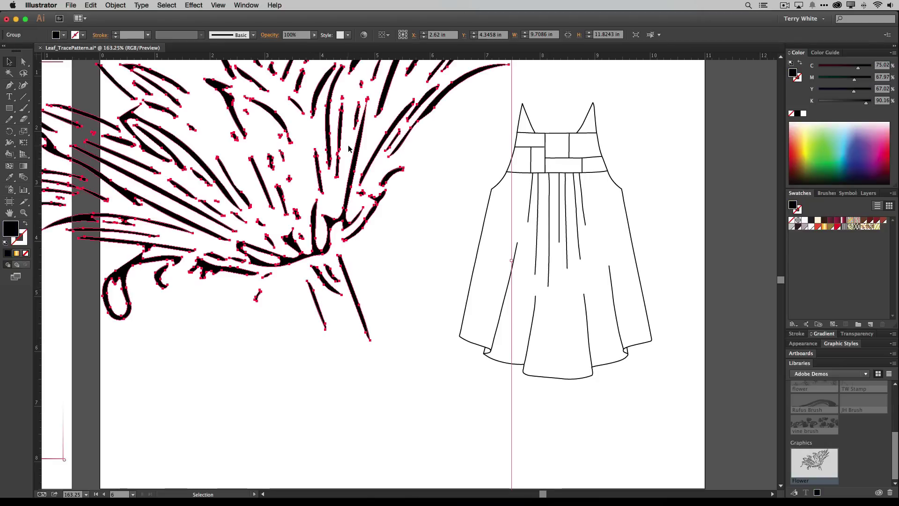
drag(357, 145, 433, 310)
drag(586, 99, 326, 416)
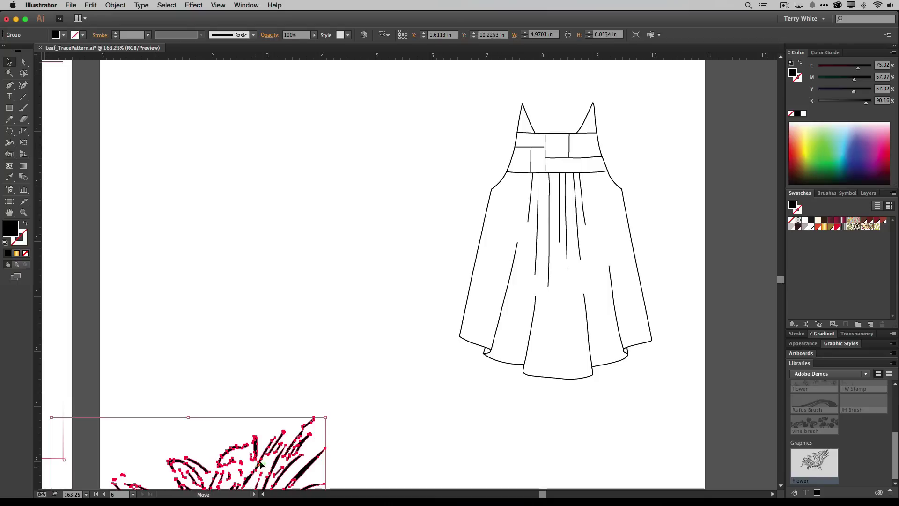
drag(253, 470, 410, 201)
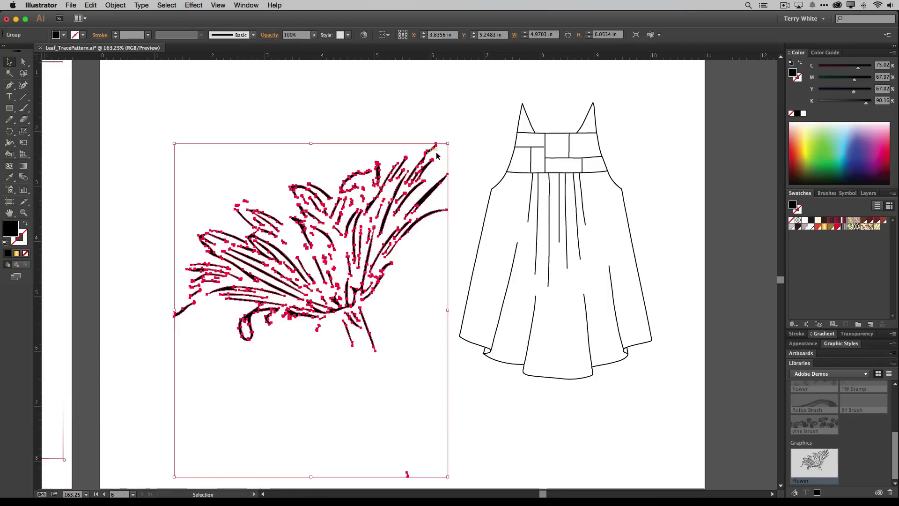
drag(444, 149, 347, 267)
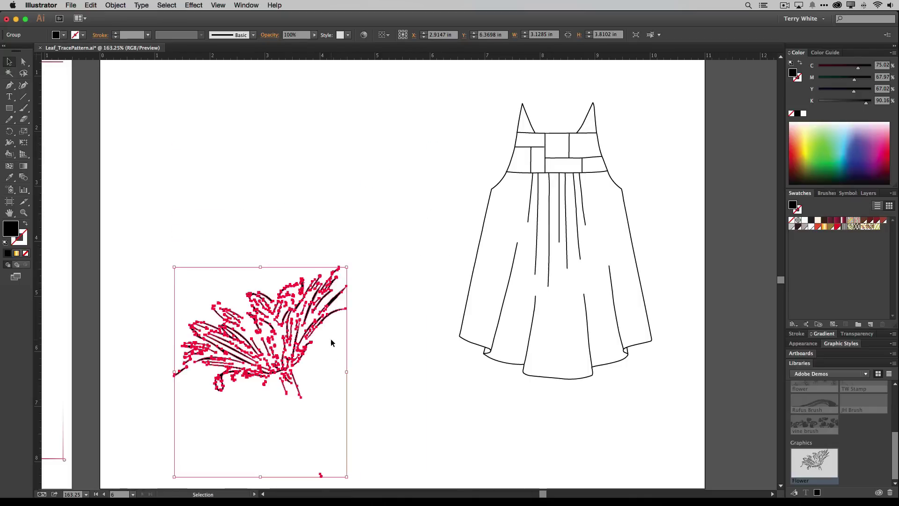
Step: Delete the stray dot below the flower using the Direct Selection tool
click(369, 469)
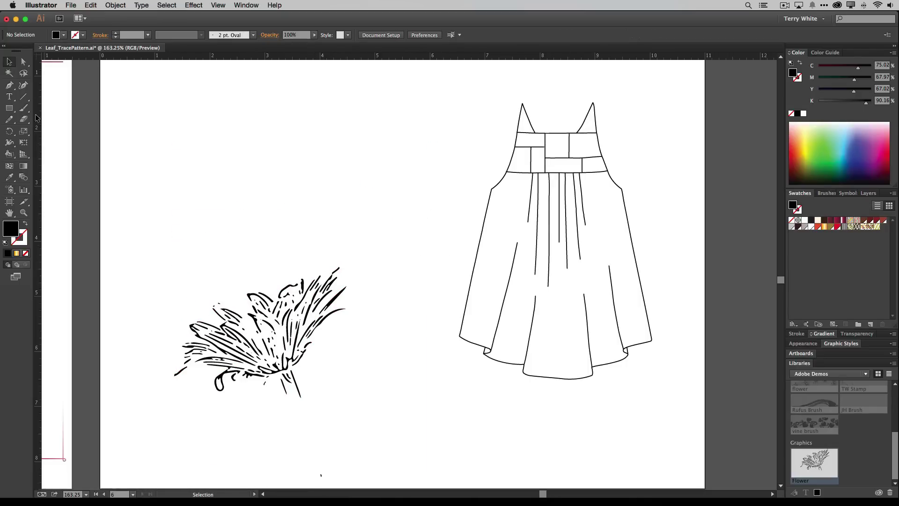
click(23, 62)
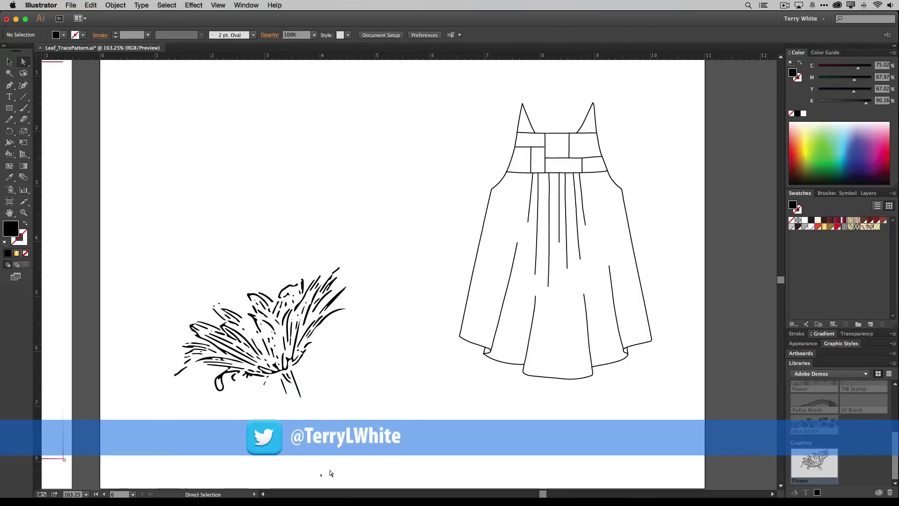
mouse_move(326, 469)
mouse_down()
mouse_move(317, 476)
mouse_move(320, 488)
mouse_move(319, 474)
mouse_up()
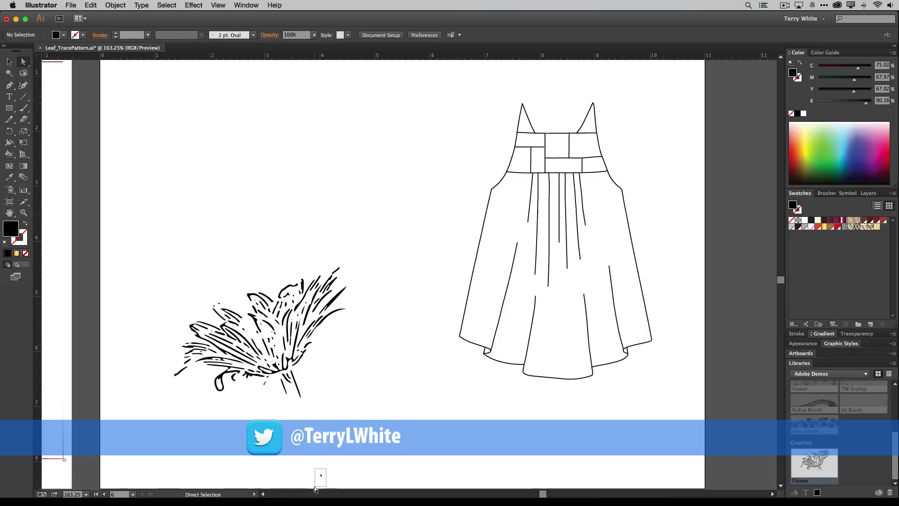
click(362, 484)
Step: Move the whole flower group up and right, level with the dress
click(9, 61)
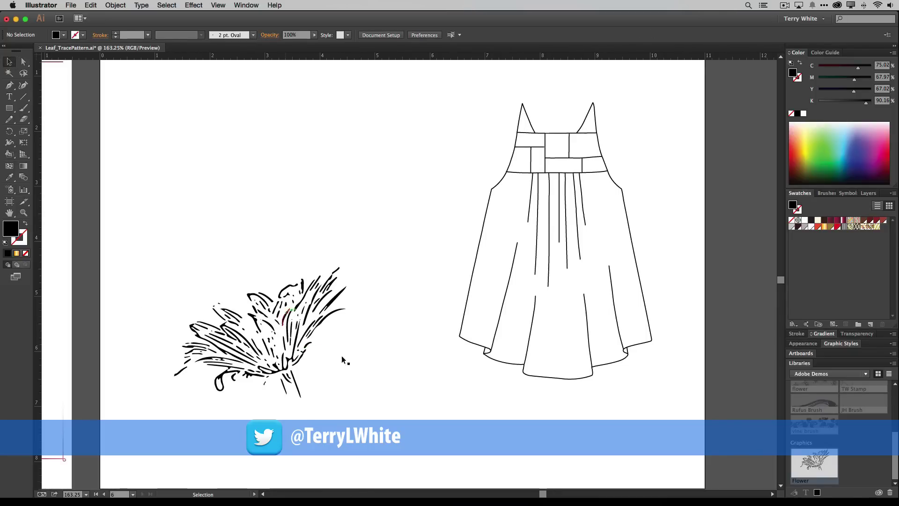
click(303, 348)
drag(298, 364, 335, 277)
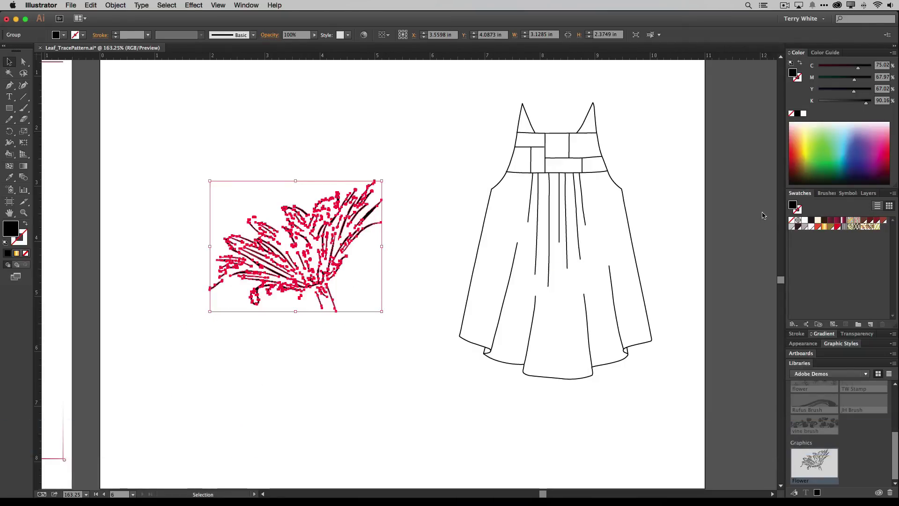
Step: Colour the flower a light purple from the Color panel spectrum
click(844, 160)
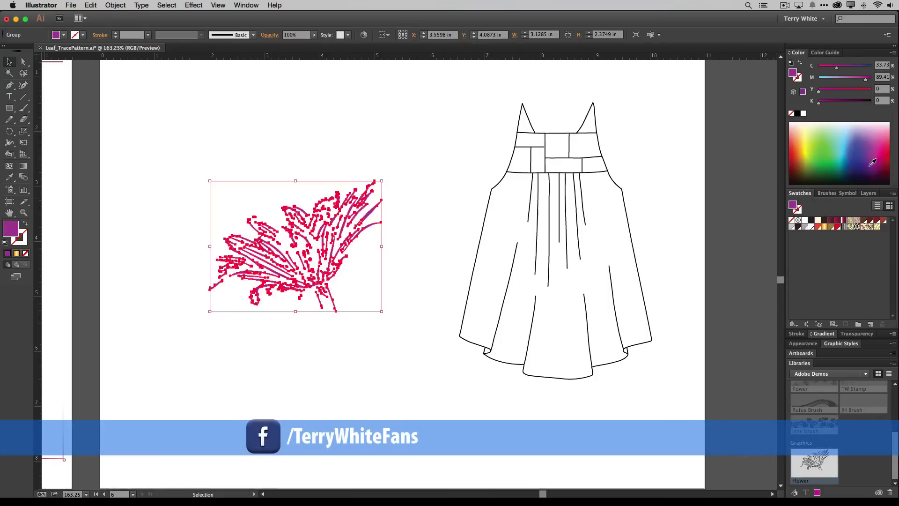
click(872, 162)
click(866, 141)
click(868, 136)
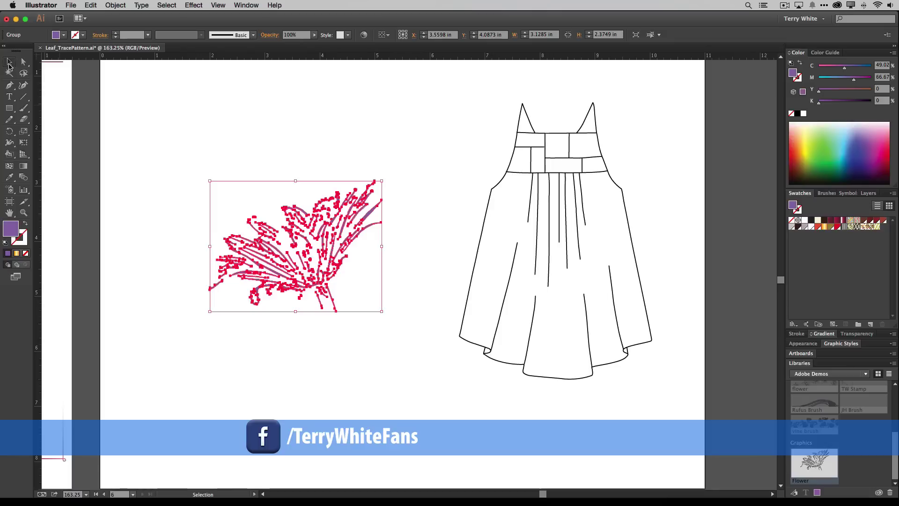
click(9, 63)
click(308, 150)
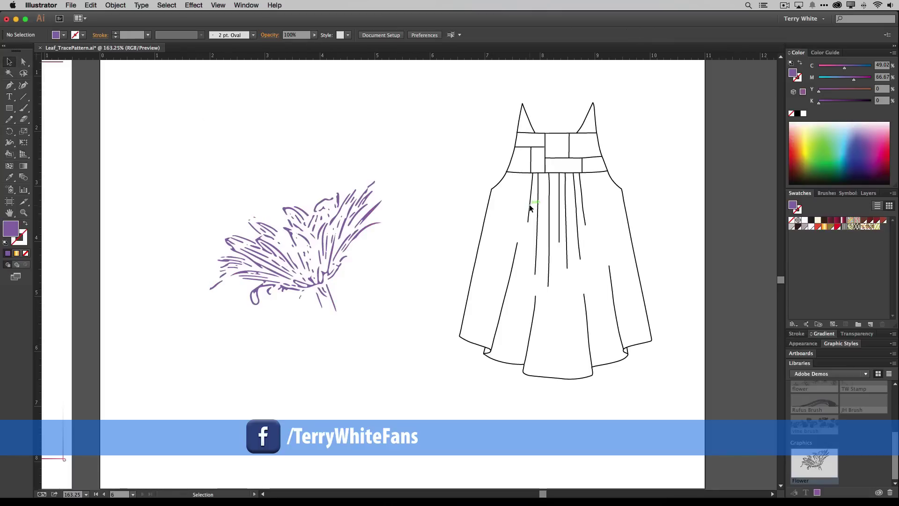
Step: Scale the flower down to a small motif left of the dress
click(343, 232)
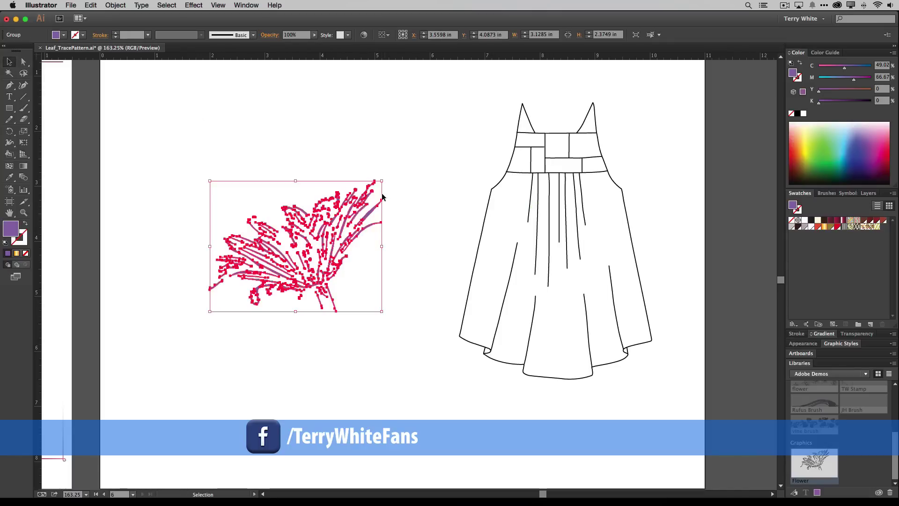
drag(382, 181, 277, 259)
click(358, 254)
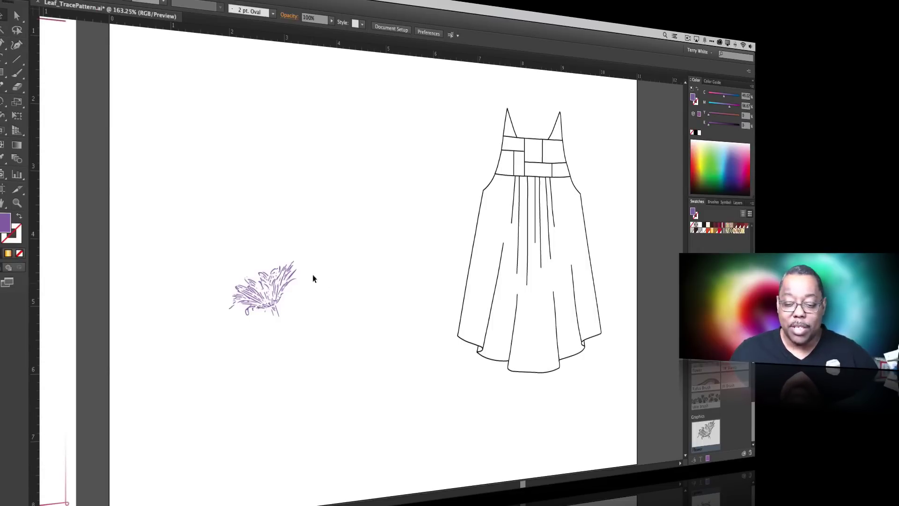
click(281, 291)
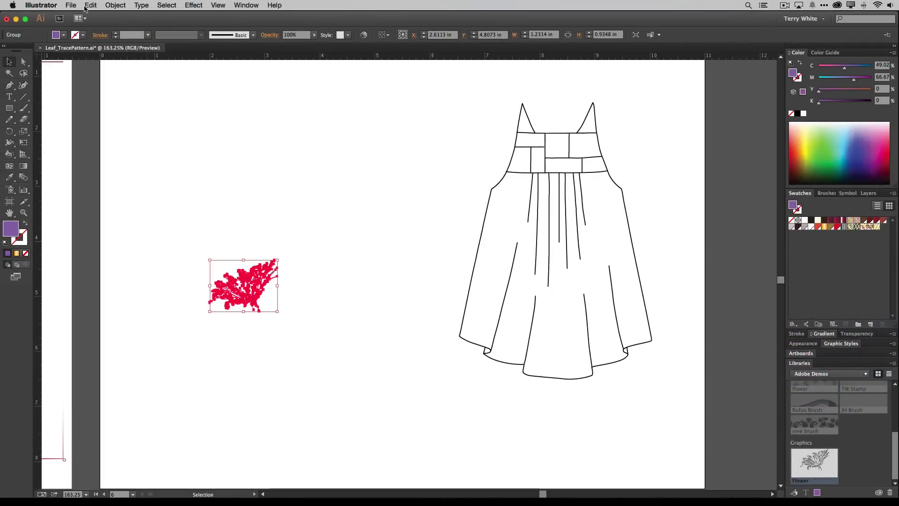
Step: Turn the selected flower into a new repeating pattern
click(116, 6)
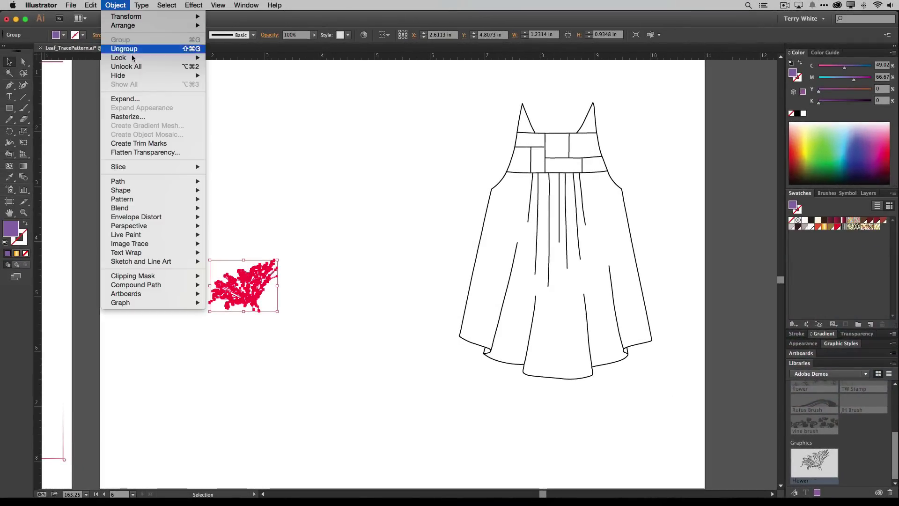
mouse_move(155, 199)
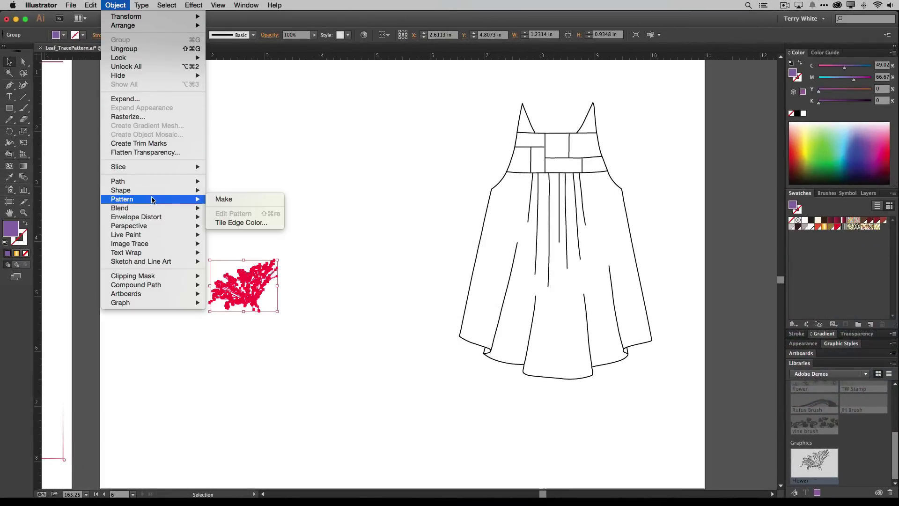
click(229, 200)
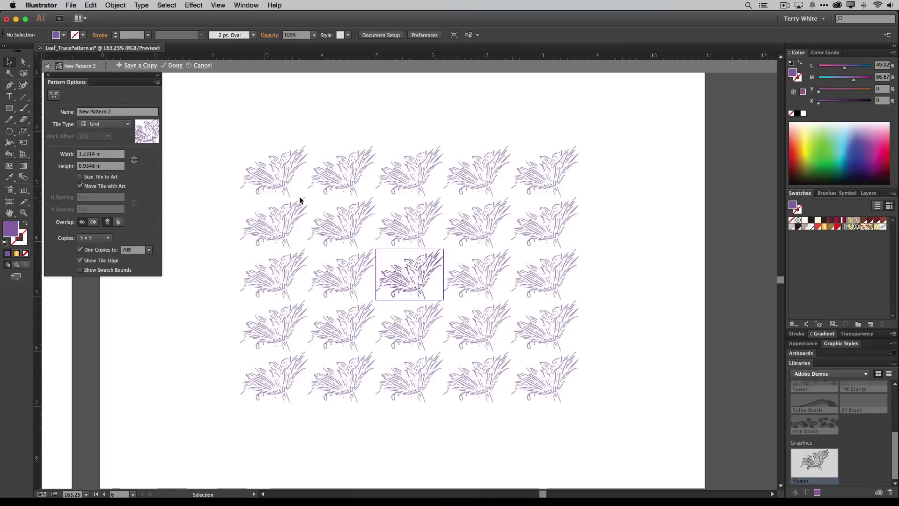
Step: Select all the tile's flower art, tilt it slightly and make it narrower
click(422, 266)
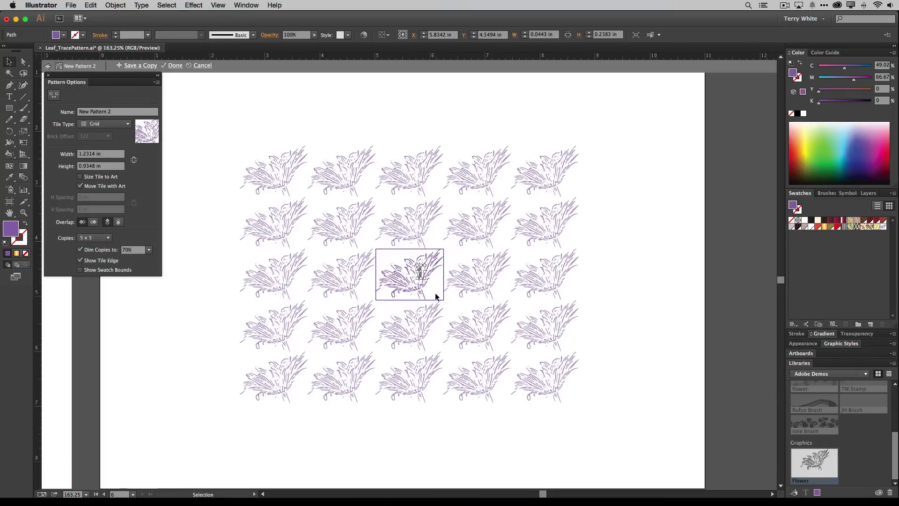
key(super+a)
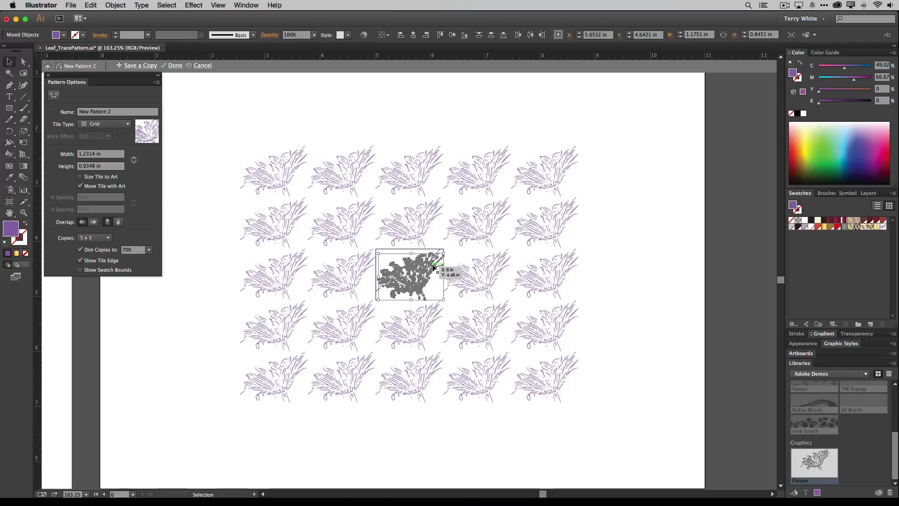
drag(446, 248, 458, 271)
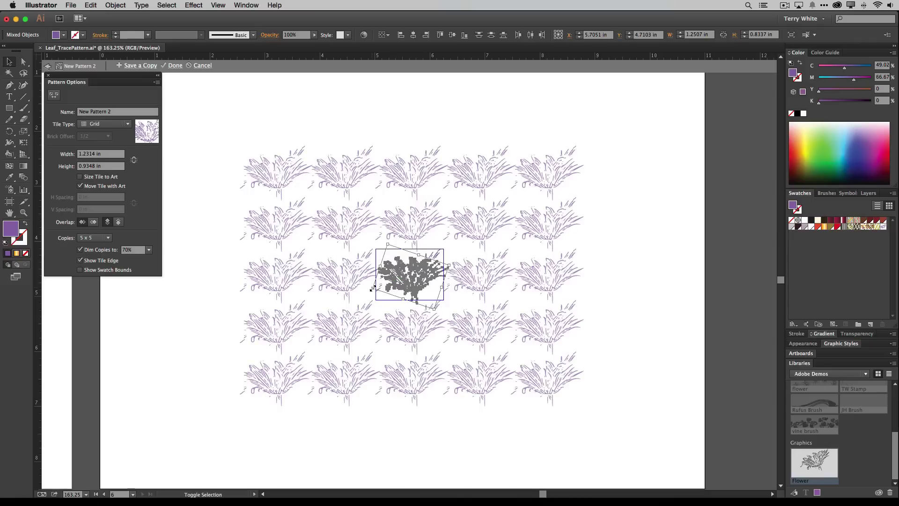
drag(374, 285, 383, 285)
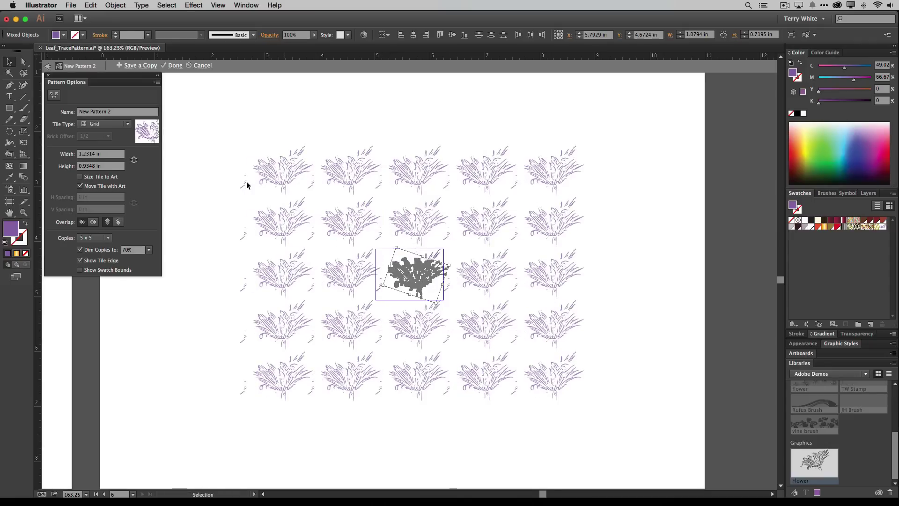
Step: Try Brick by Row, Brick by Column and Hex by Row tile types, settling on Hex by Column
click(112, 125)
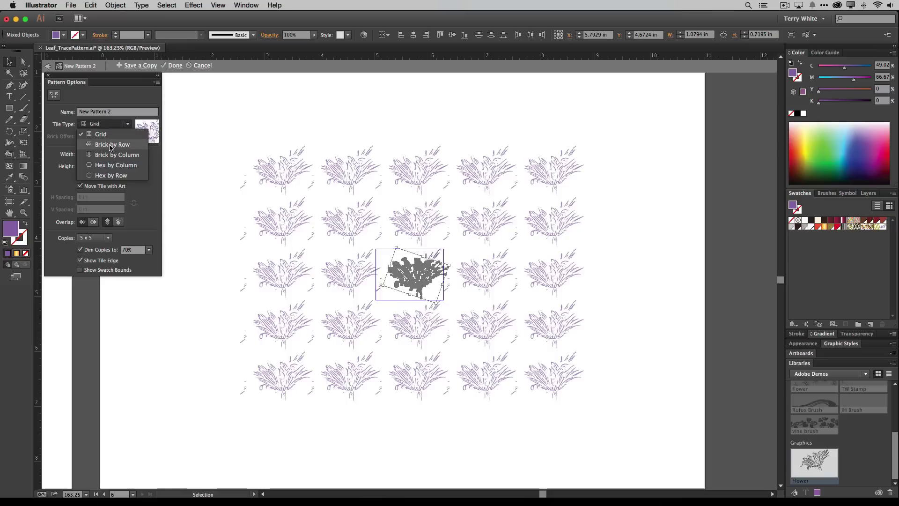
click(109, 134)
click(113, 124)
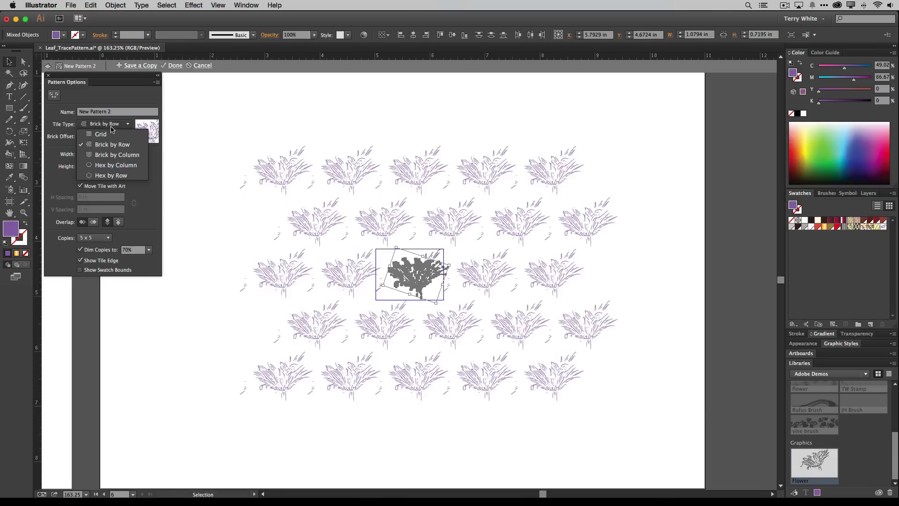
click(111, 156)
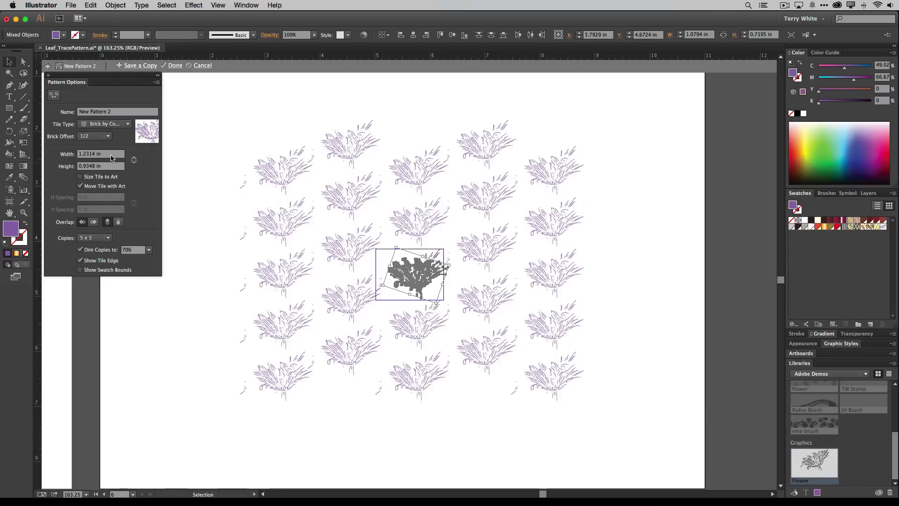
click(112, 124)
click(112, 165)
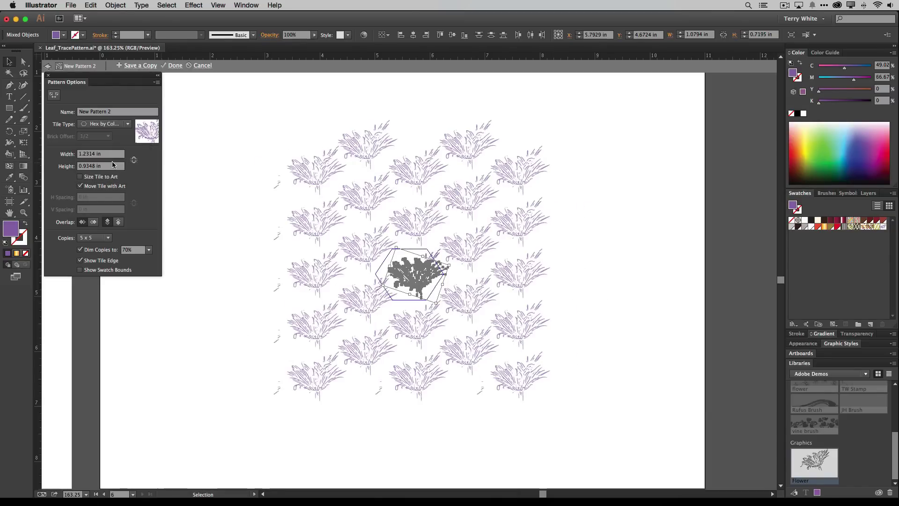
click(112, 124)
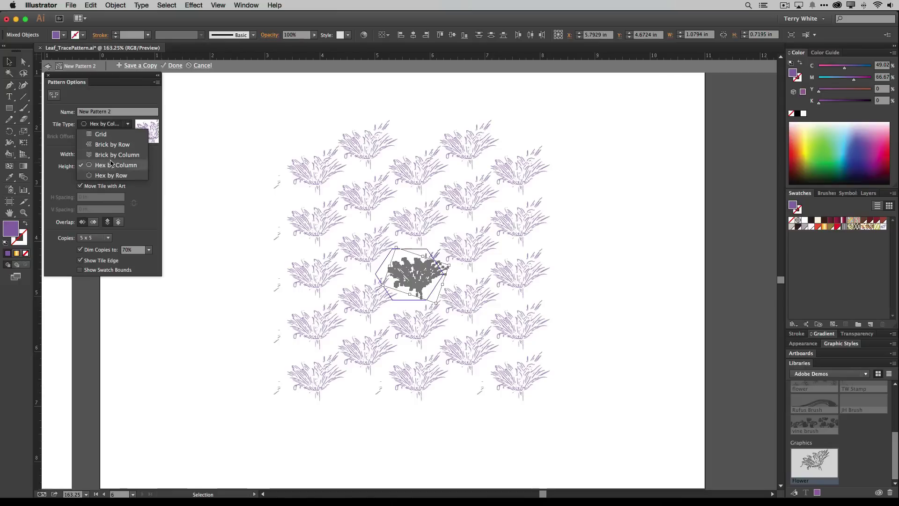
click(112, 174)
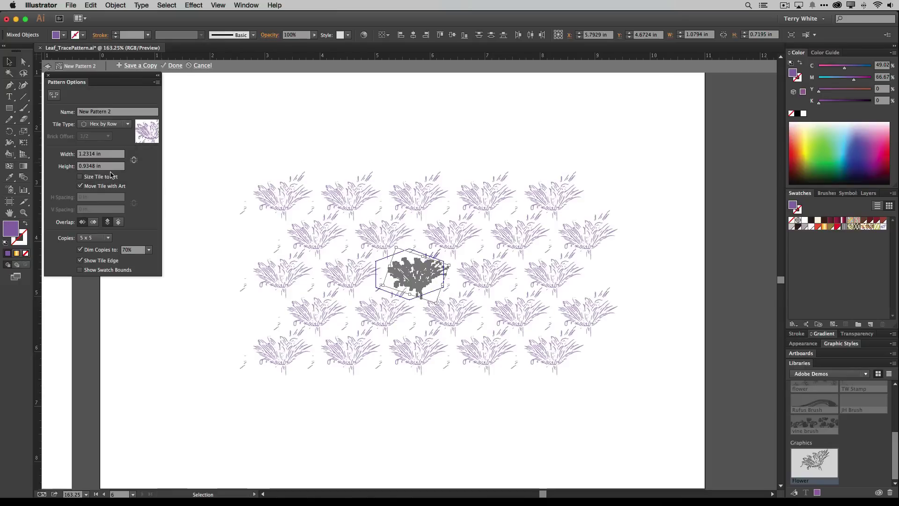
click(112, 124)
click(113, 164)
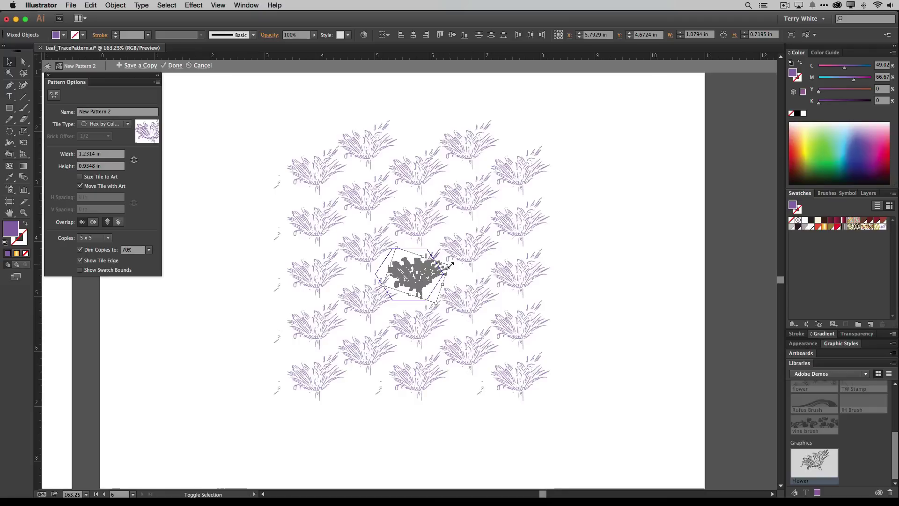
Step: Enlarge and rotate the flower in the hex tile so copies overlap, then finish the pattern with Done
drag(447, 266, 469, 257)
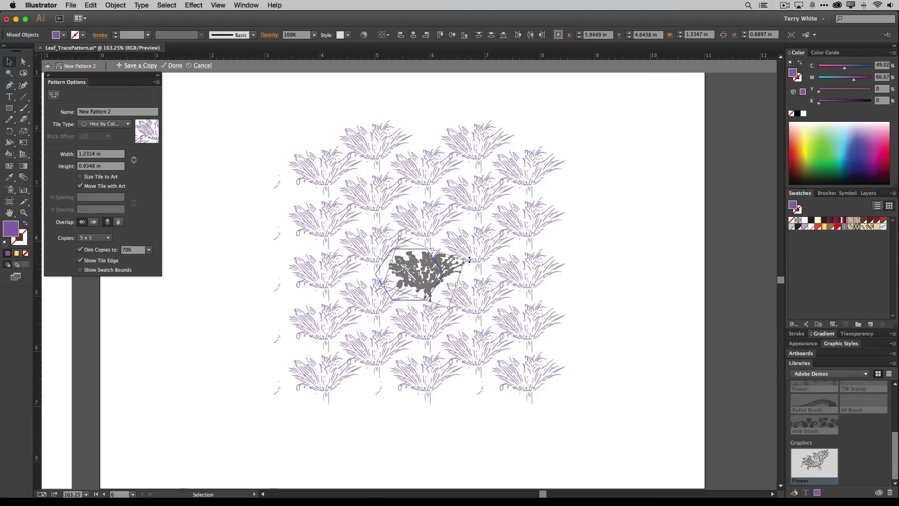
mouse_move(469, 258)
mouse_down()
mouse_move(478, 243)
mouse_move(458, 233)
mouse_move(486, 256)
mouse_up()
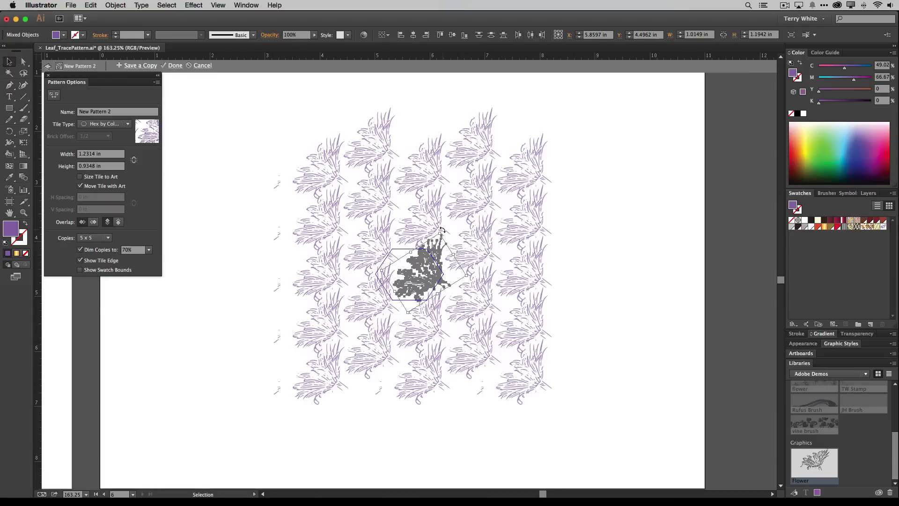
drag(443, 229, 450, 234)
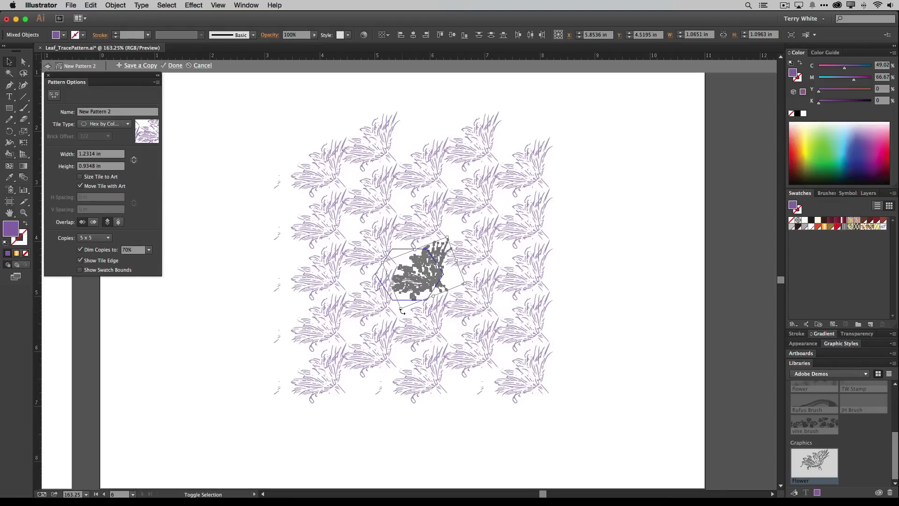
drag(401, 309, 396, 317)
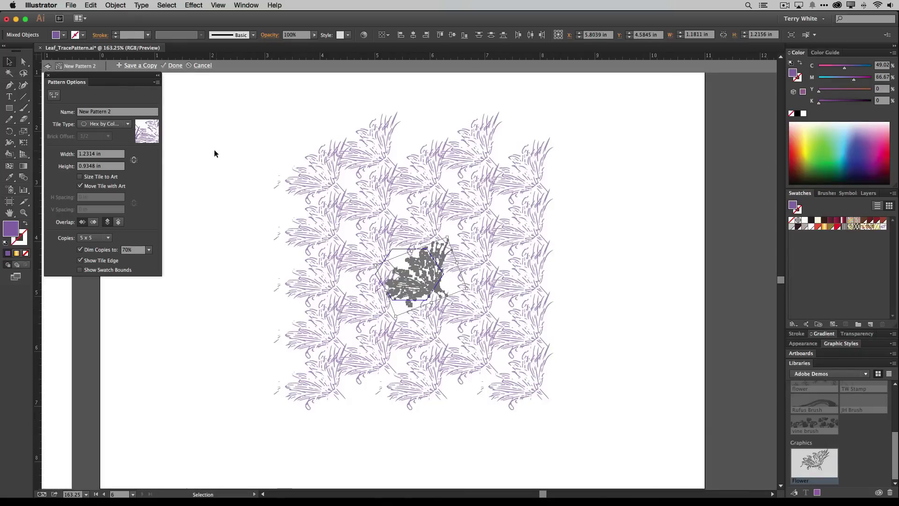
click(174, 66)
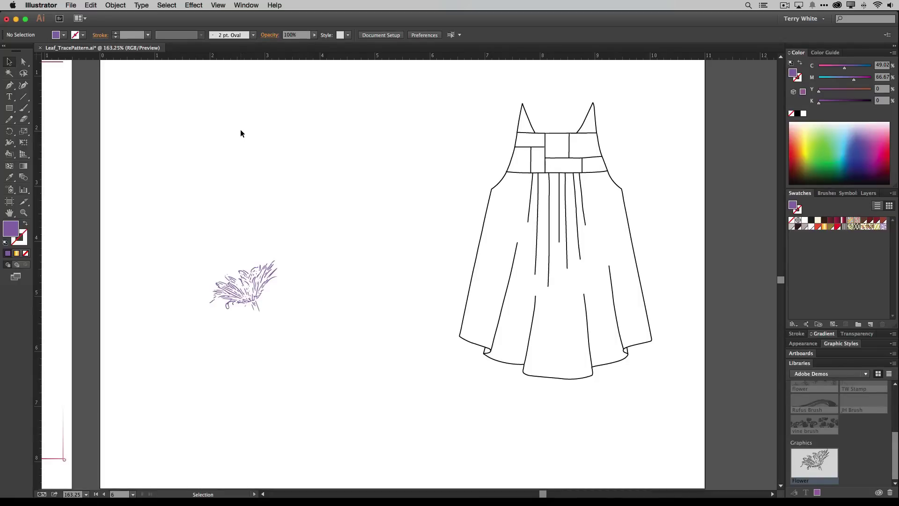
Step: Select the dress outline and set its fill to the New Pattern 2 swatch
click(486, 212)
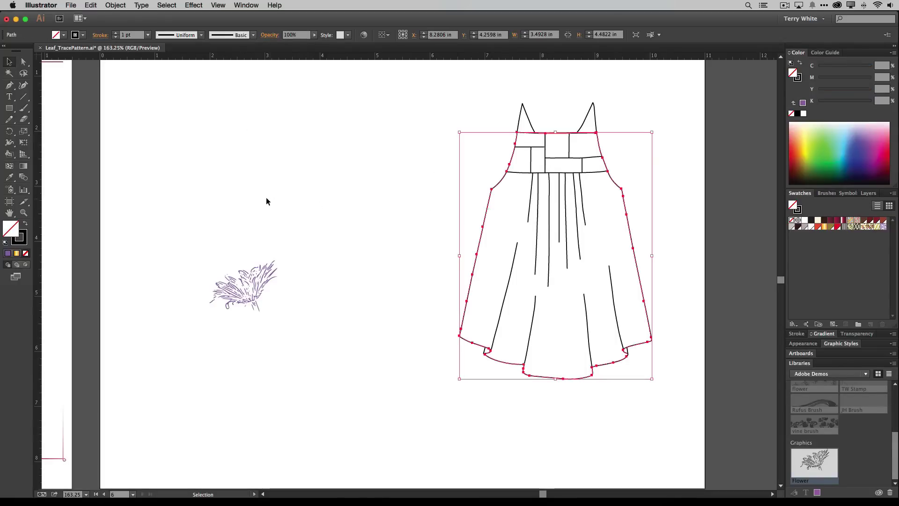
click(63, 35)
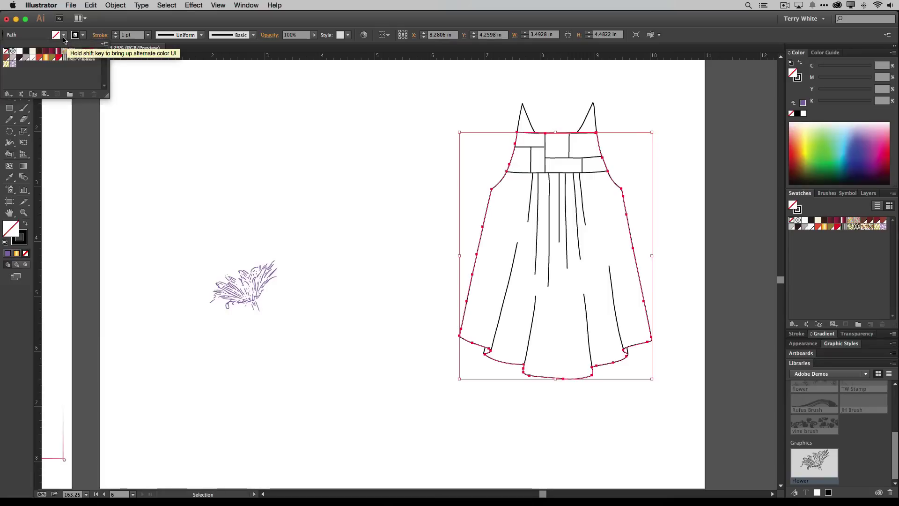
click(13, 64)
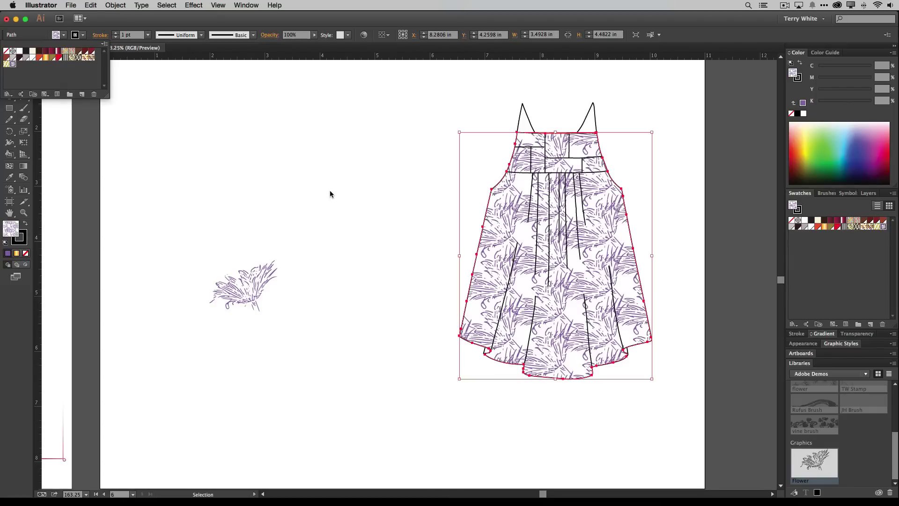
key(Escape)
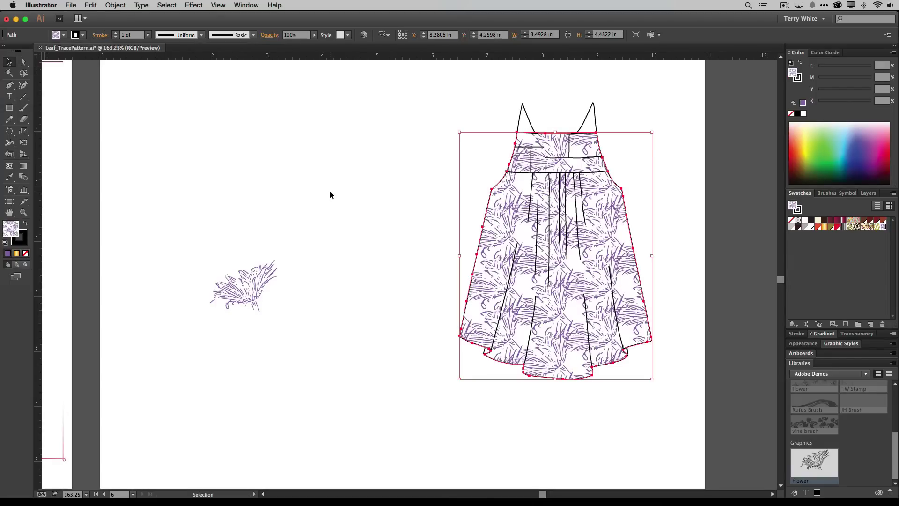